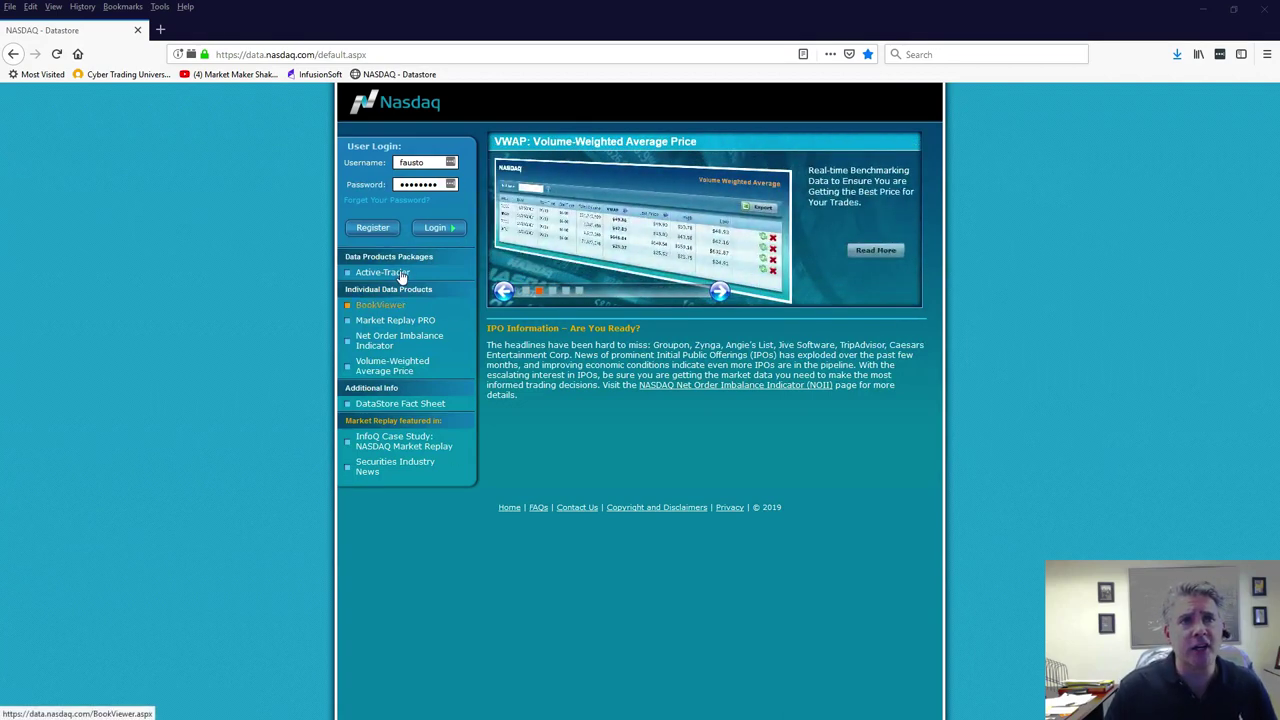
Log in to the Nasdaq account and, from the BookViewer product page, log off and back in.
{"action": "left_click", "coordinate": [435, 228]}
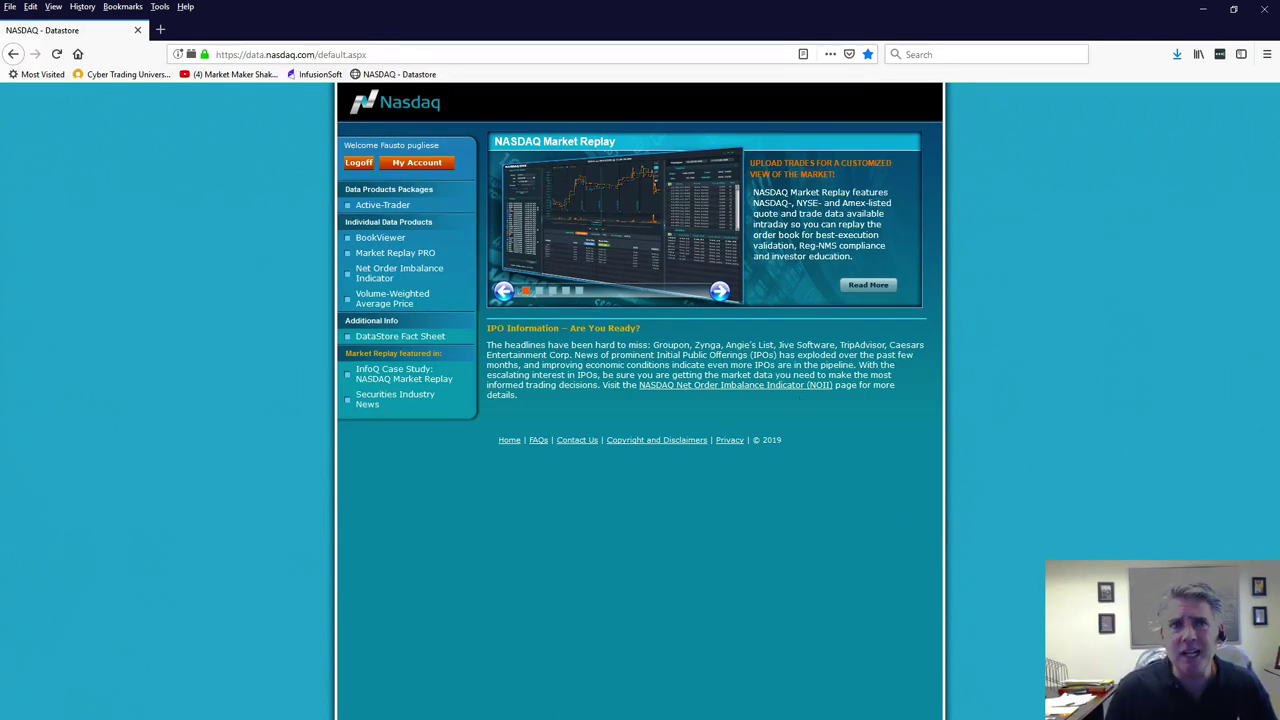
{"action": "left_click", "coordinate": [372, 241]}
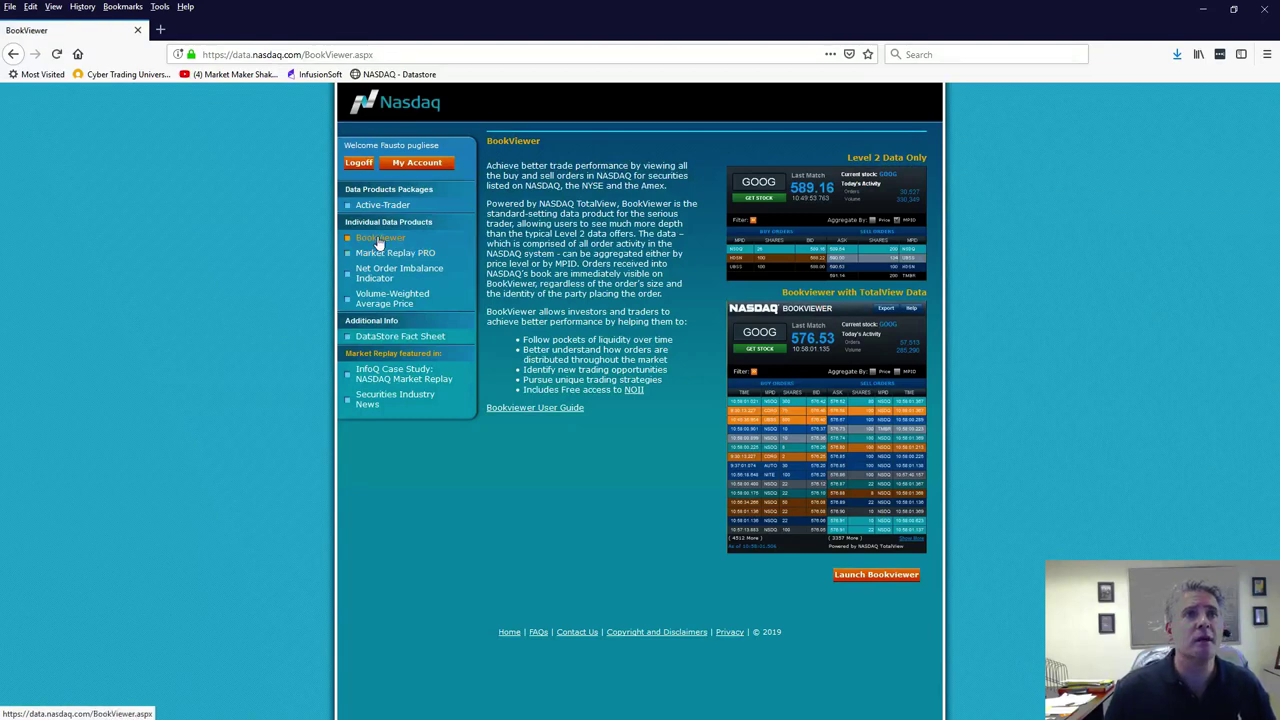
{"action": "left_click", "coordinate": [360, 163]}
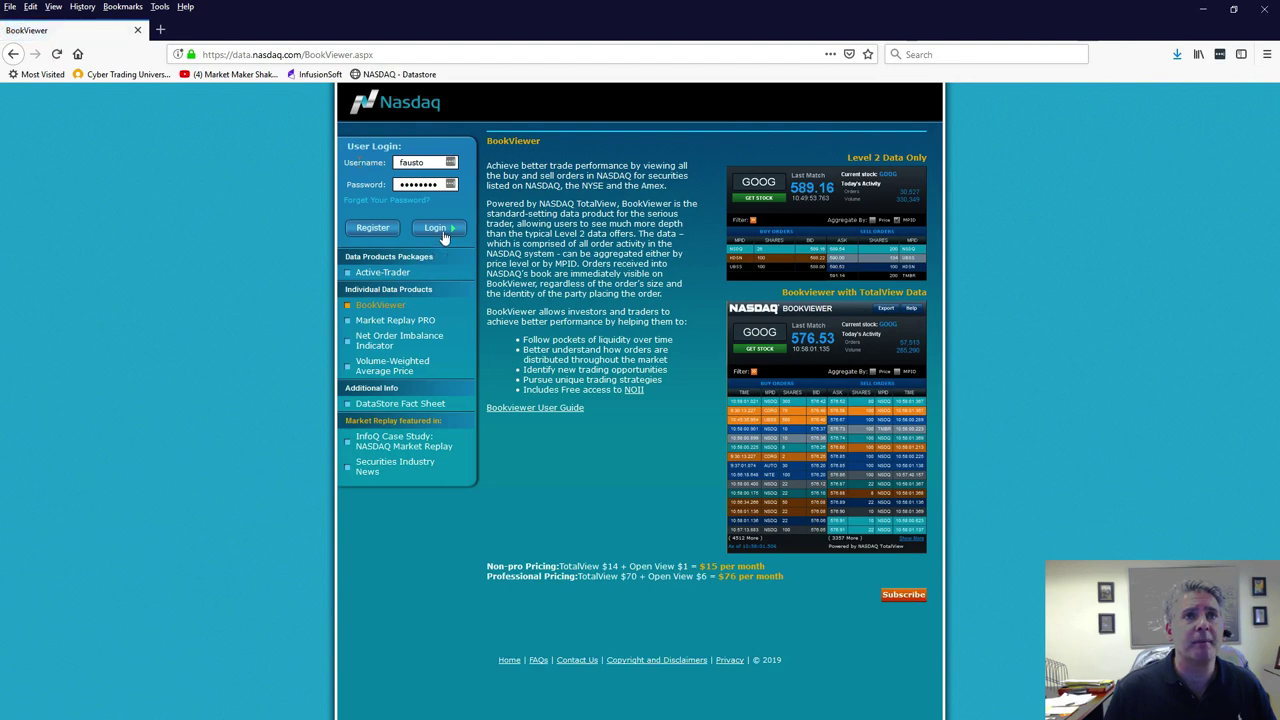
{"action": "left_click", "coordinate": [438, 228]}
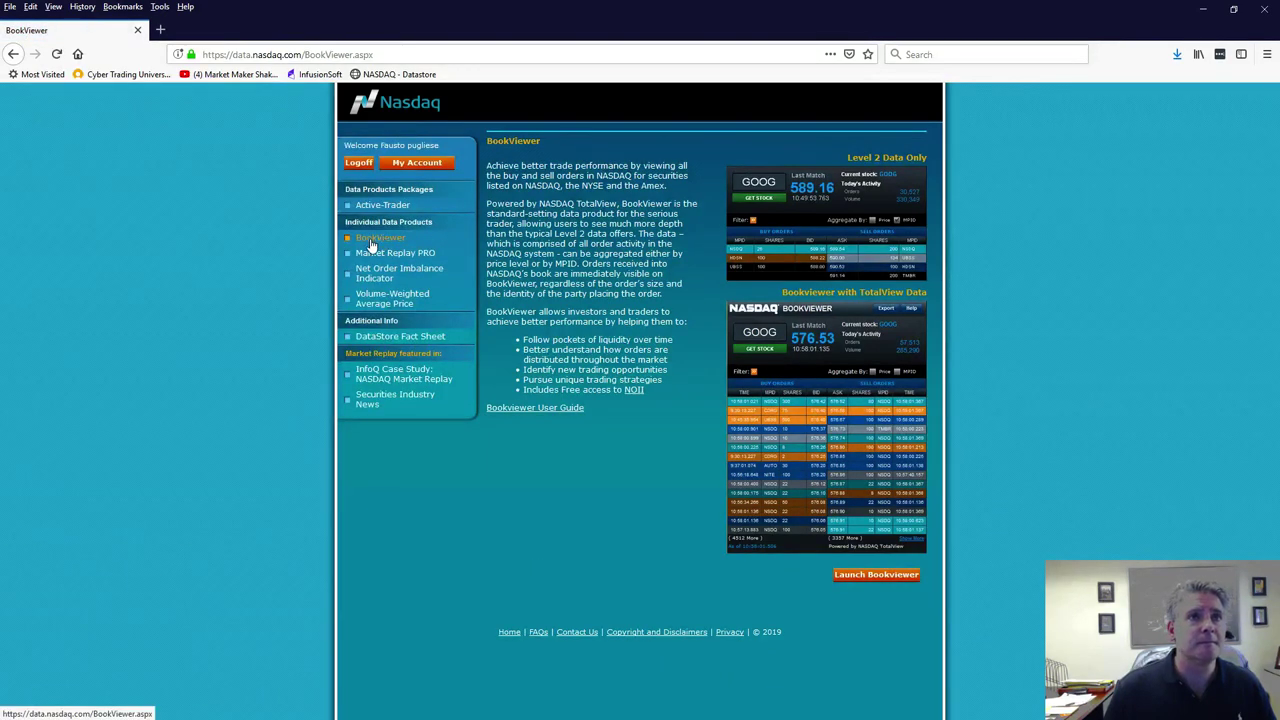
Launch Bookviewer from its product page and minimize the main browser window behind it.
{"action": "left_click", "coordinate": [371, 245]}
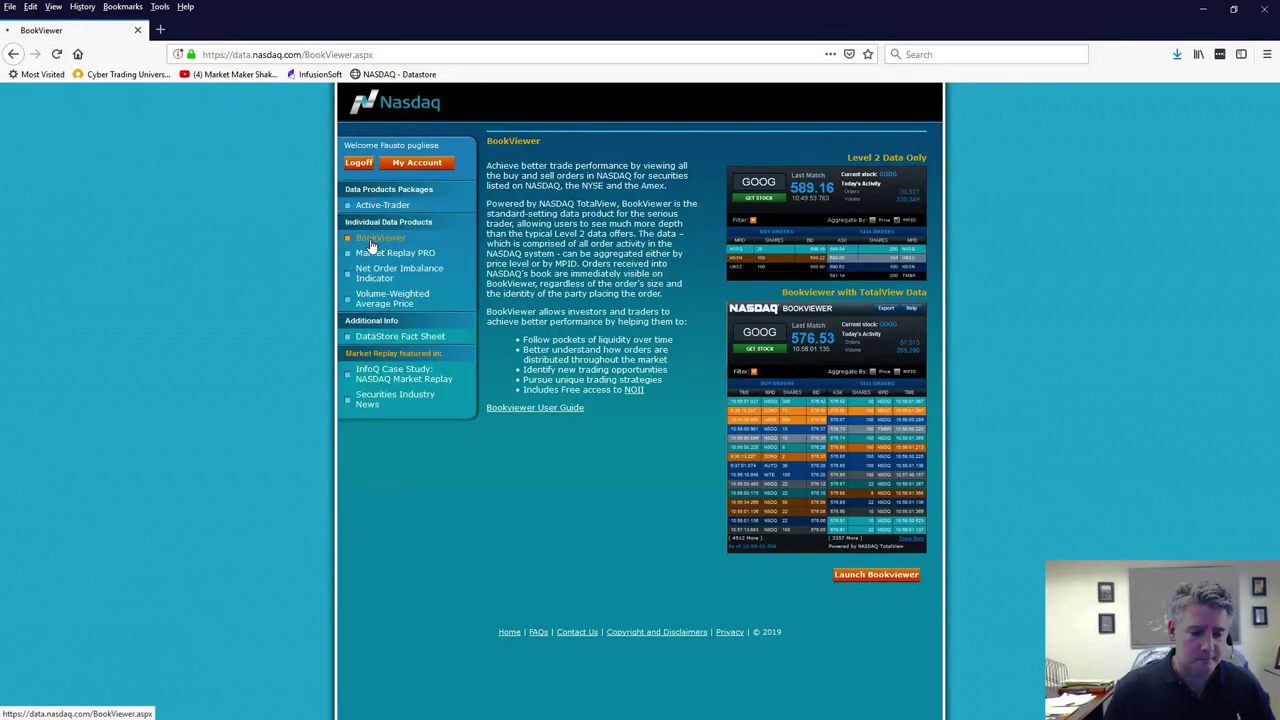
{"action": "left_click", "coordinate": [870, 580]}
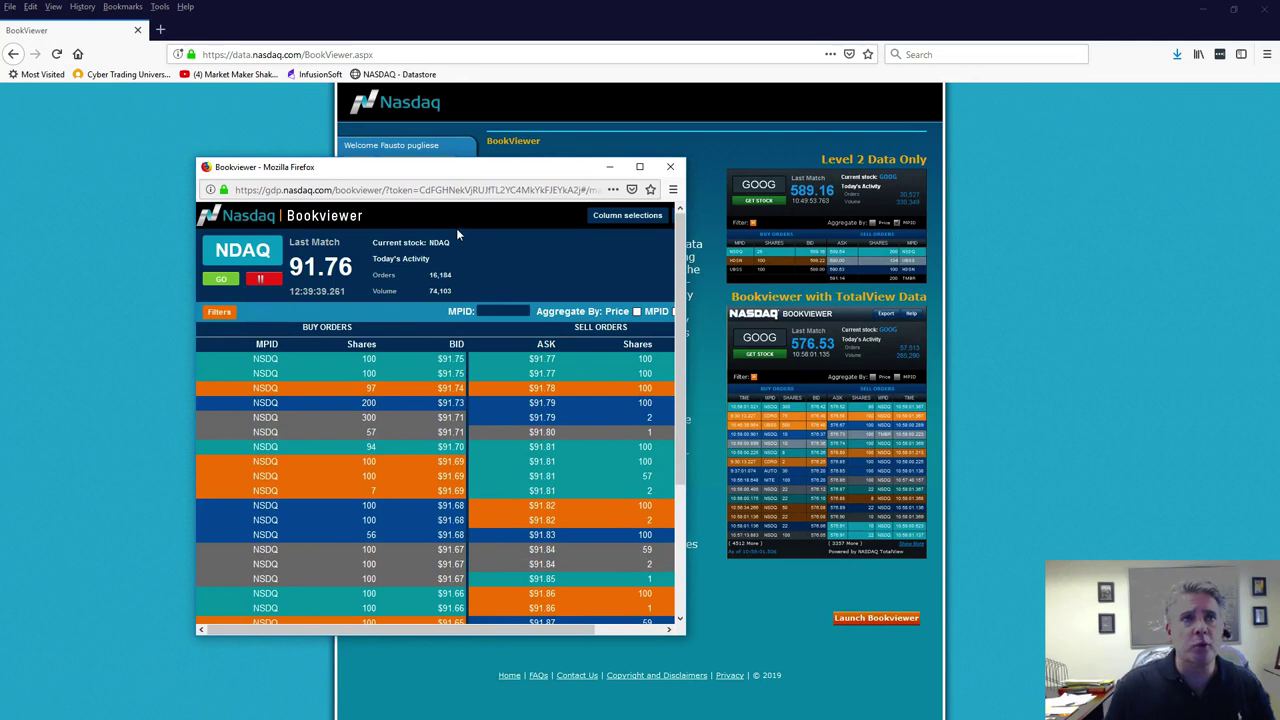
{"action": "left_click", "coordinate": [1204, 14]}
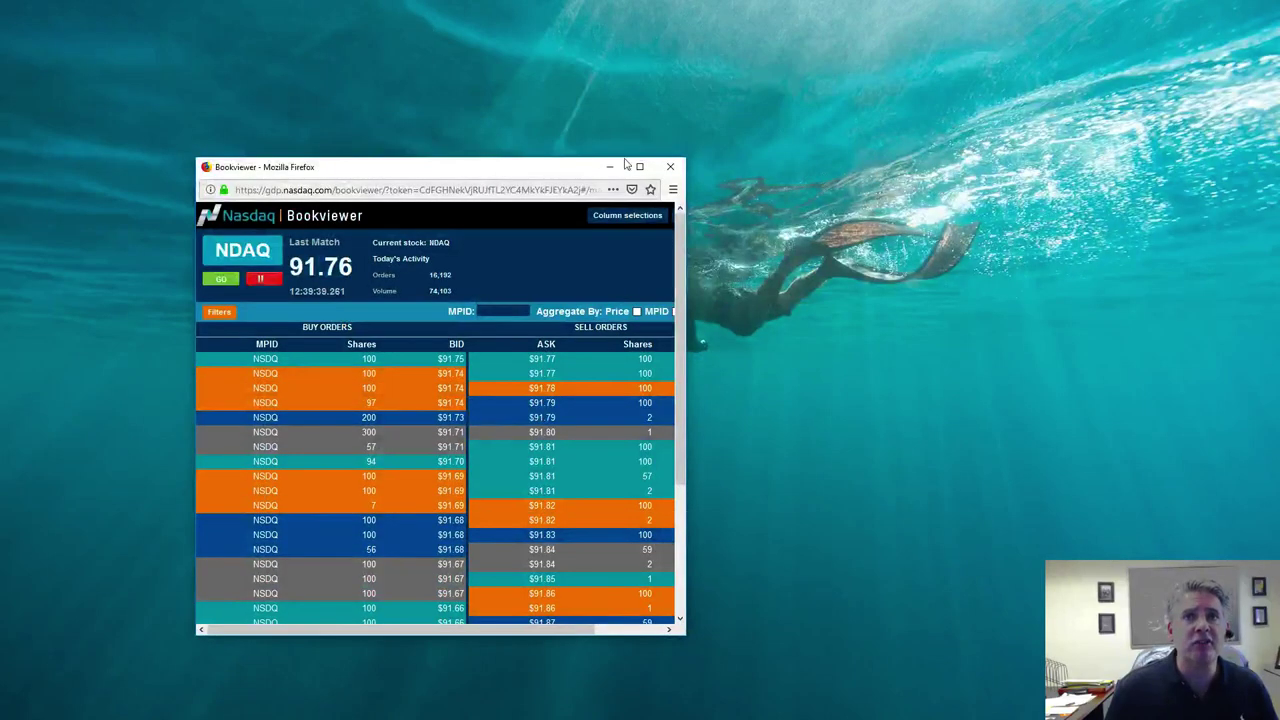
Move the Bookviewer window toward the middle of the desktop and enlarge it in width and height to fit more columns and order rows.
{"action": "left_click_drag", "start_coordinate": [408, 168], "coordinate": [632, 109]}
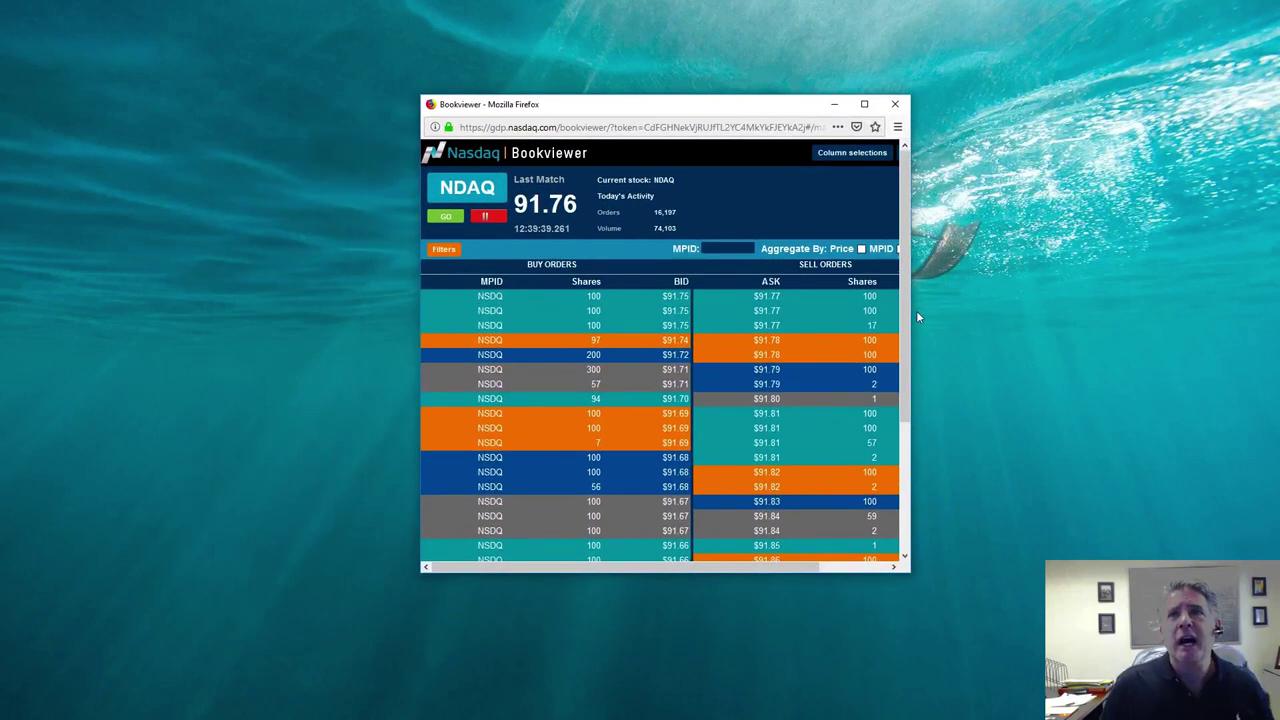
{"action": "left_click_drag", "start_coordinate": [916, 317], "coordinate": [1018, 313]}
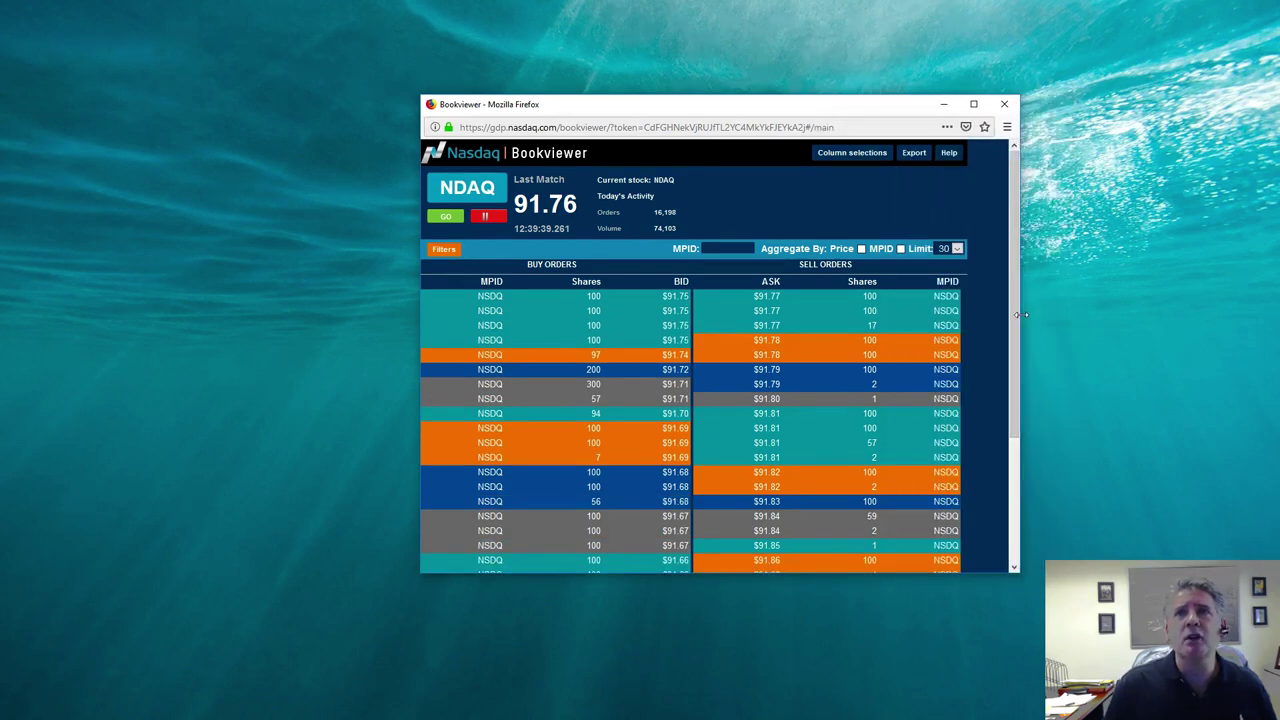
{"action": "left_click", "coordinate": [974, 105]}
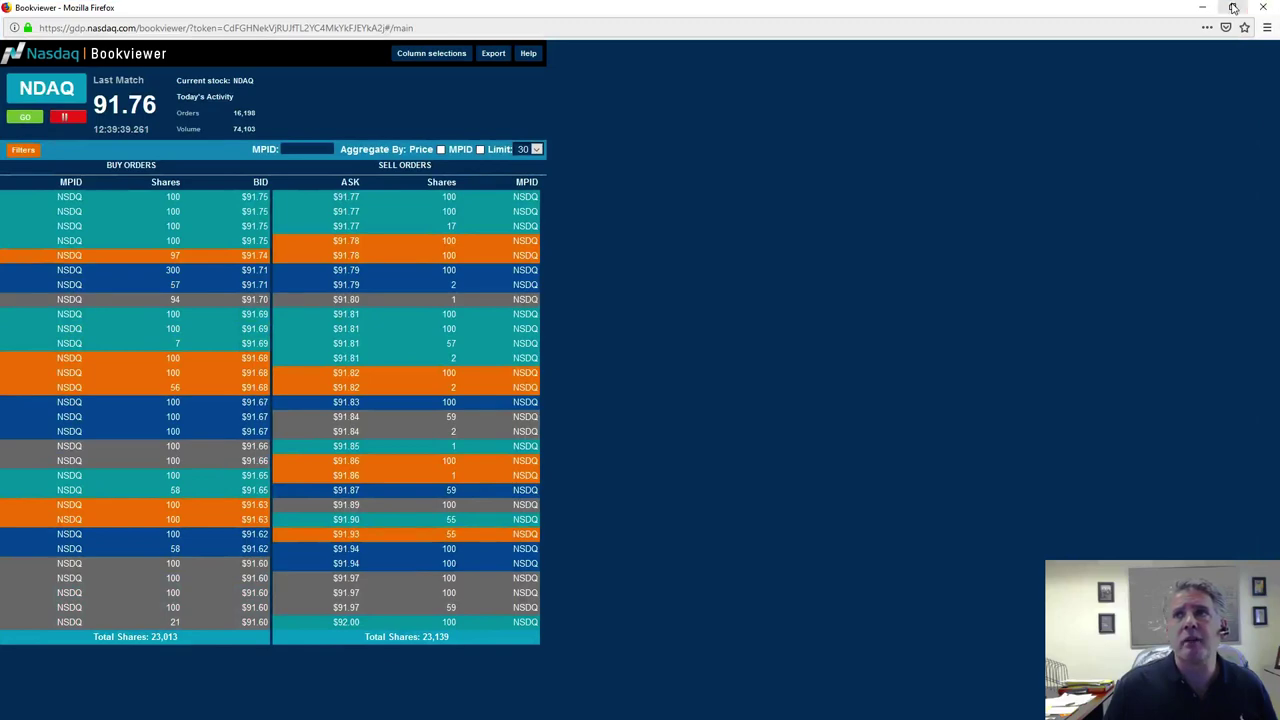
{"action": "left_click", "coordinate": [1233, 8]}
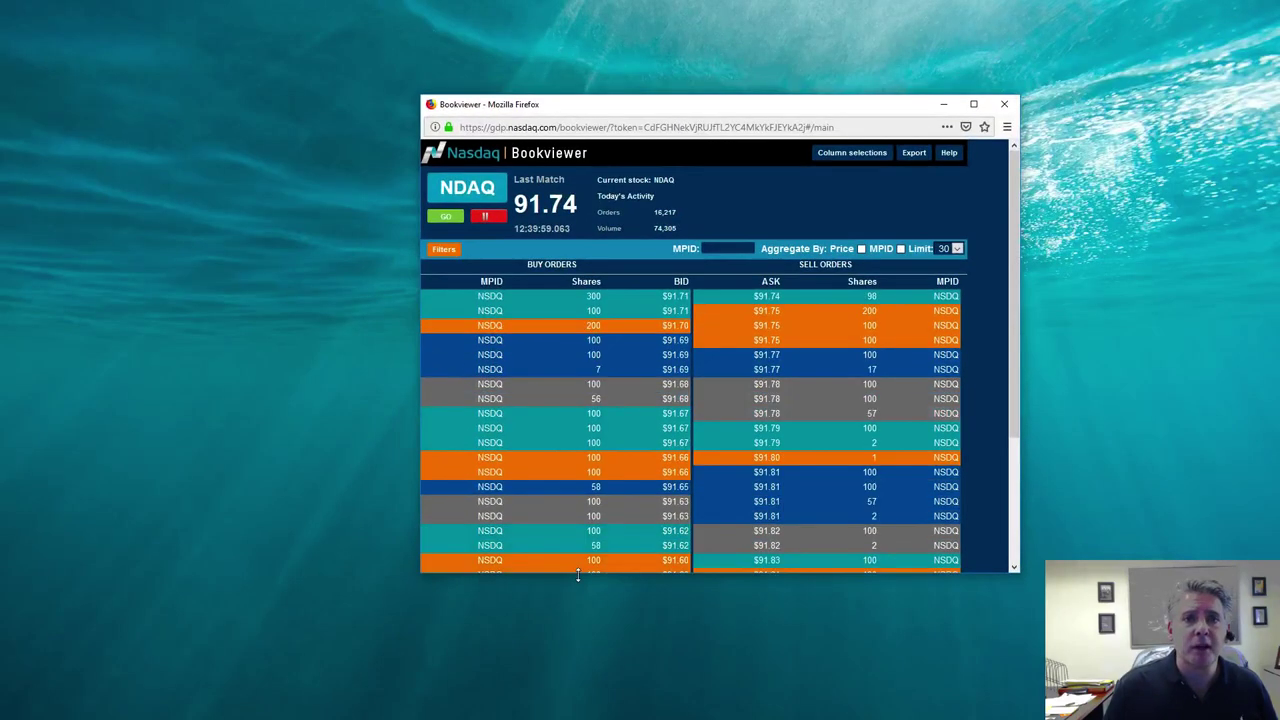
{"action": "left_click_drag", "start_coordinate": [577, 575], "coordinate": [580, 660]}
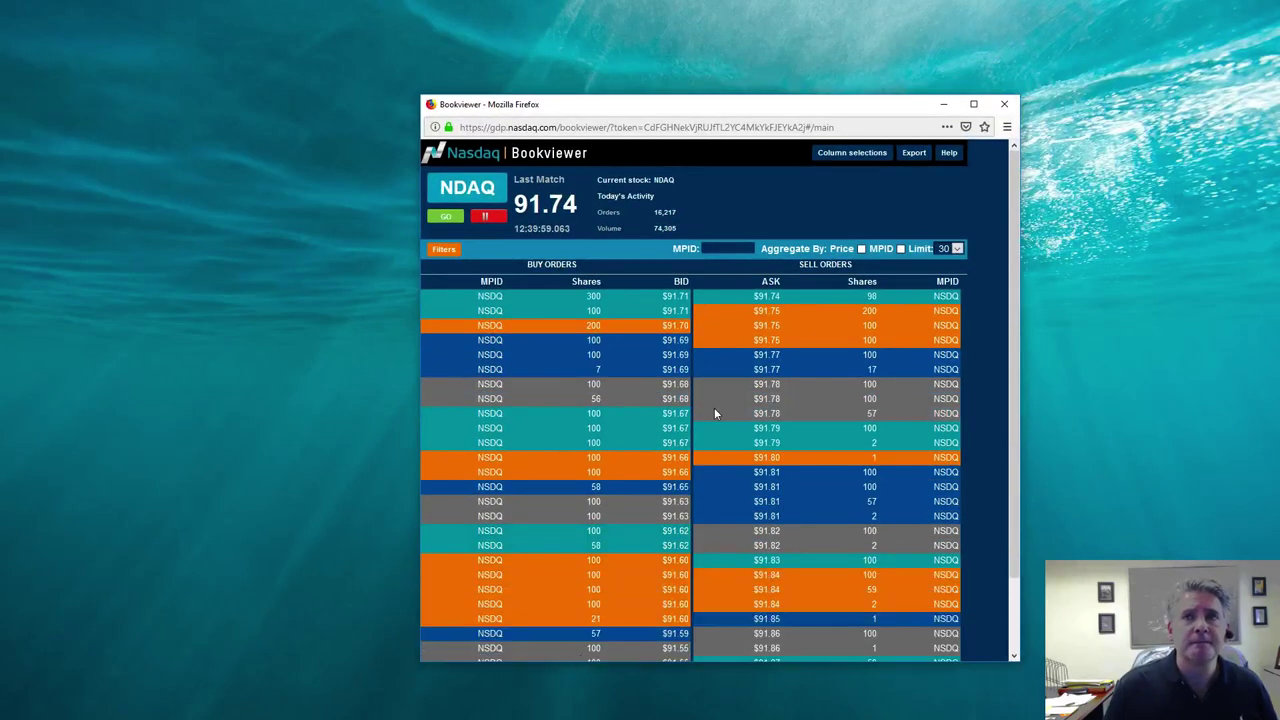
Add the Time, MV and Total columns for both buy and sell orders, apply the settings and close the column settings.
{"action": "left_click", "coordinate": [853, 155]}
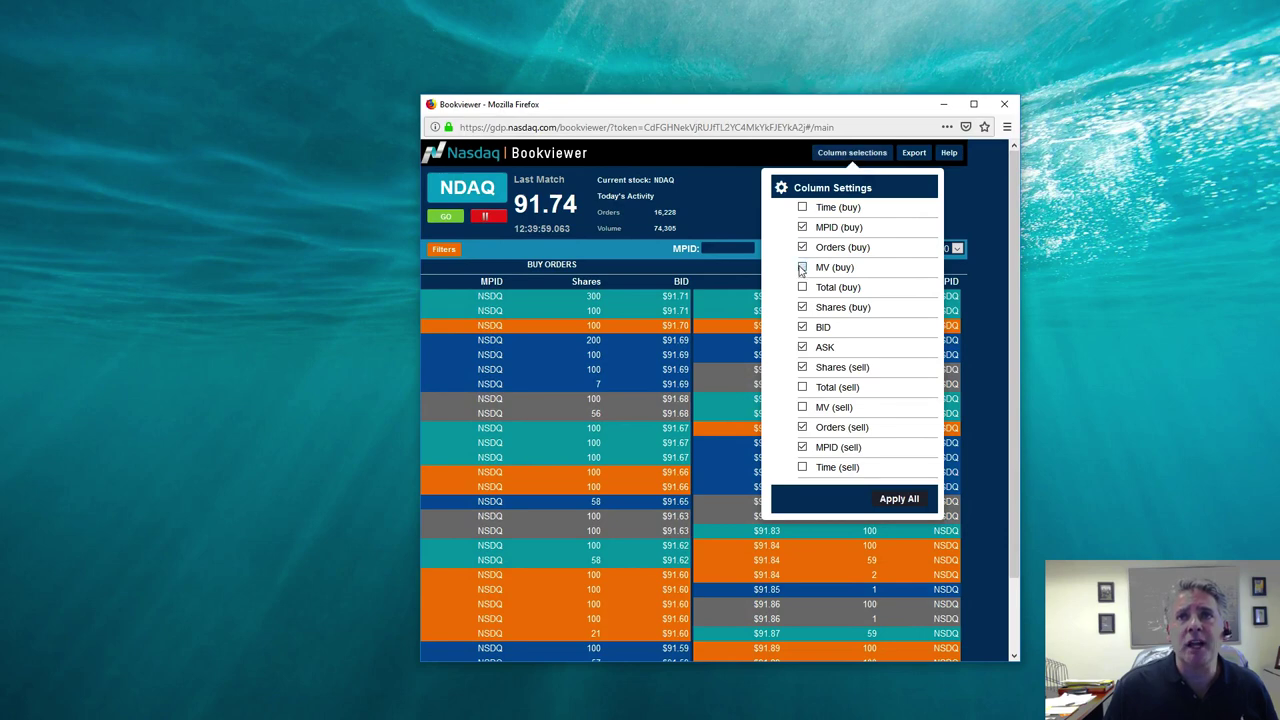
{"action": "left_click", "coordinate": [802, 267]}
{"action": "left_click", "coordinate": [802, 287]}
{"action": "left_click", "coordinate": [802, 207]}
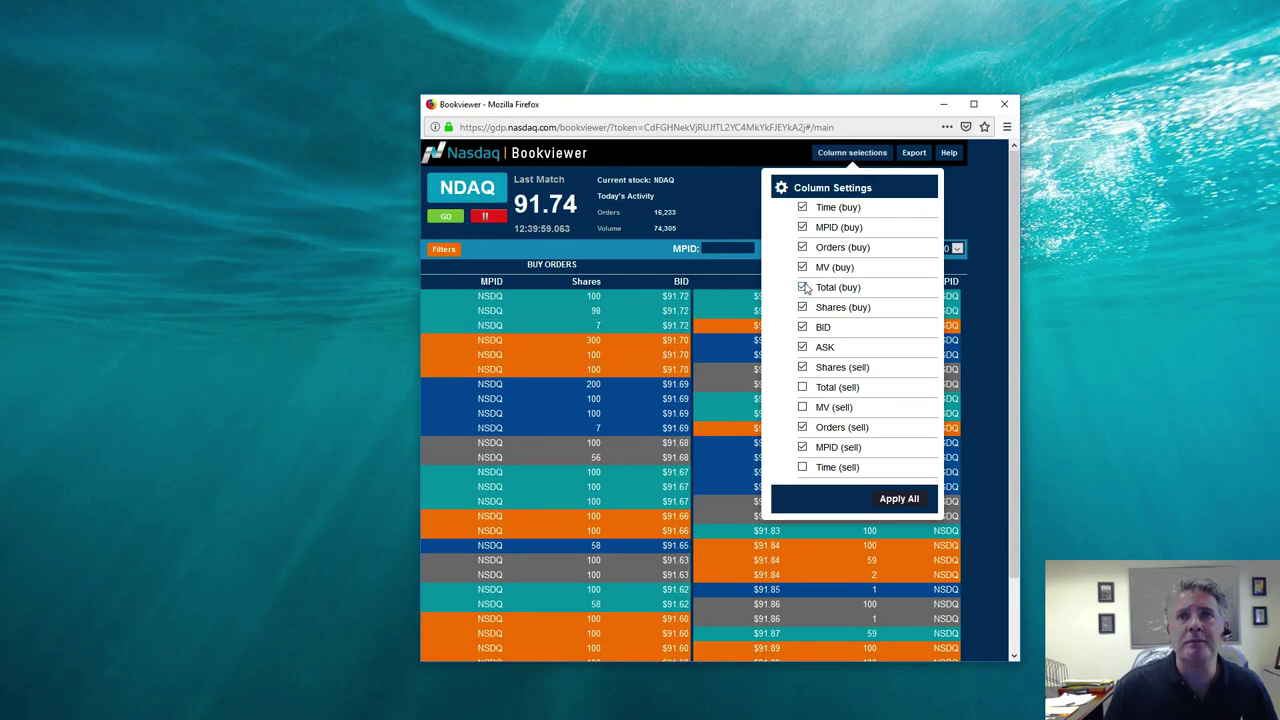
{"action": "left_click", "coordinate": [802, 387]}
{"action": "left_click", "coordinate": [802, 407]}
{"action": "left_click", "coordinate": [802, 467]}
{"action": "left_click", "coordinate": [898, 499]}
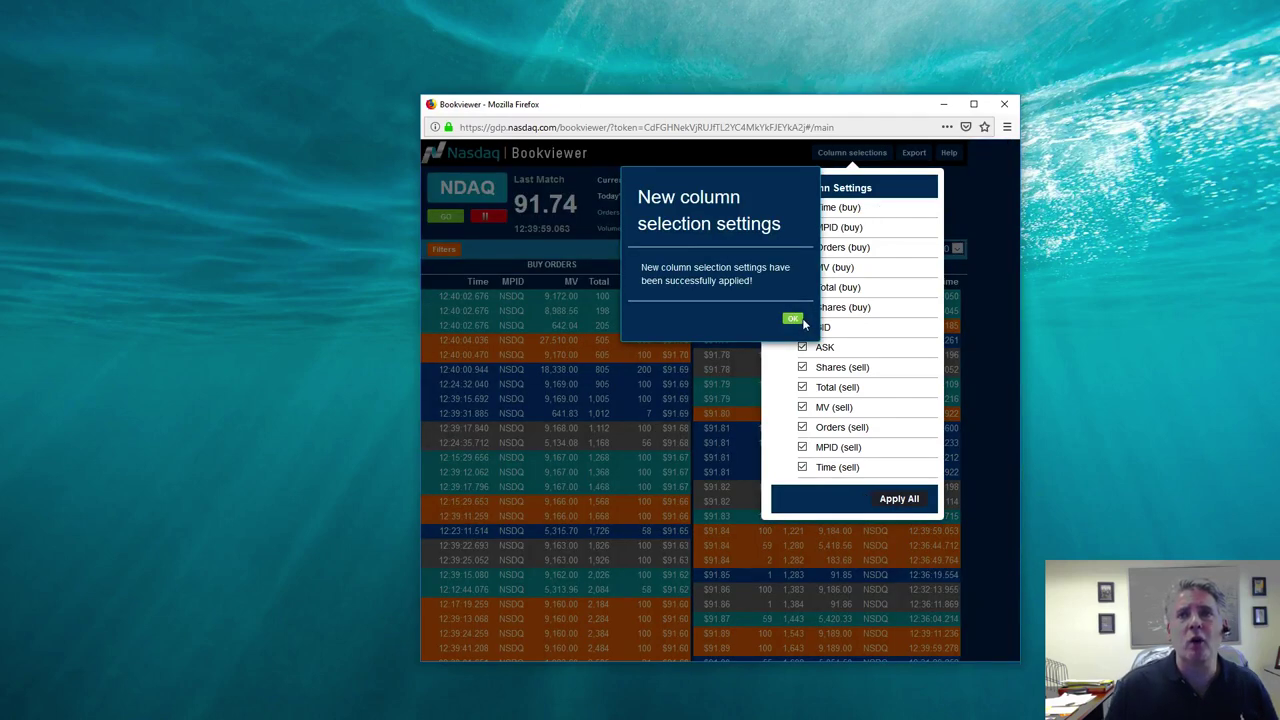
{"action": "left_click", "coordinate": [793, 319]}
{"action": "left_click", "coordinate": [855, 153]}
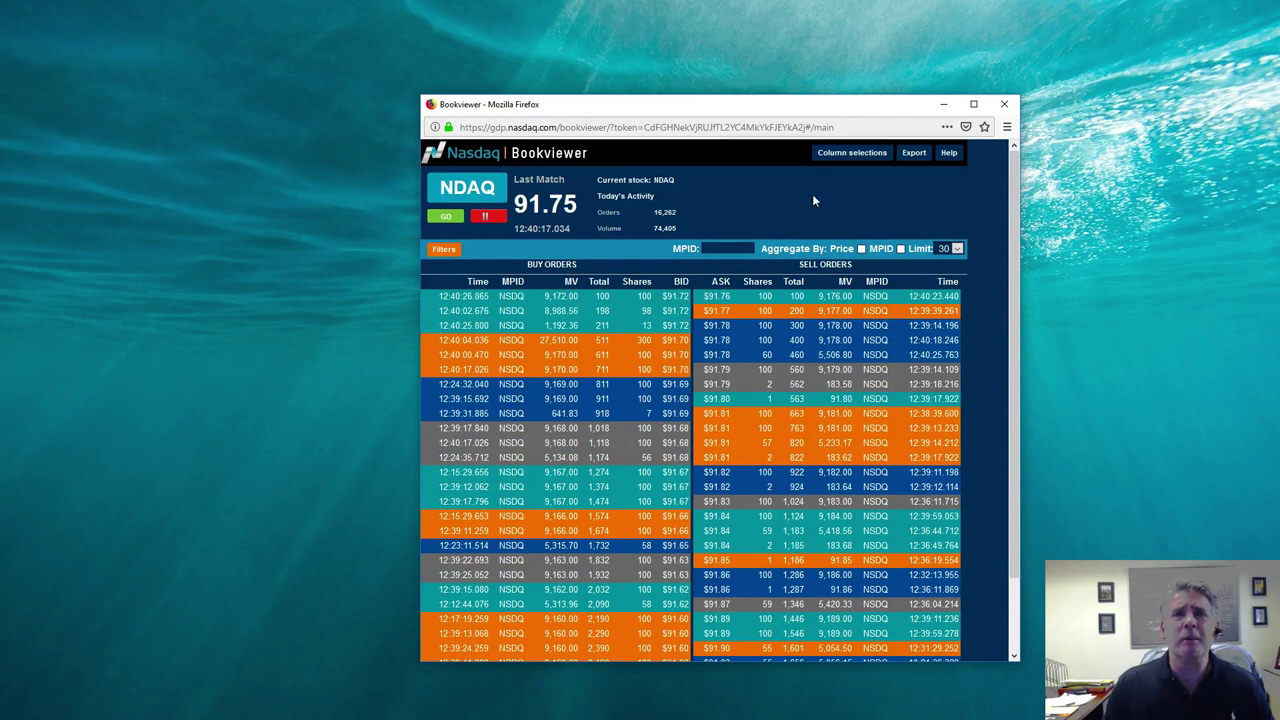
Remove the Time, MPID and MV columns from both the buy and sell sides and apply the column settings.
{"action": "left_click", "coordinate": [848, 156]}
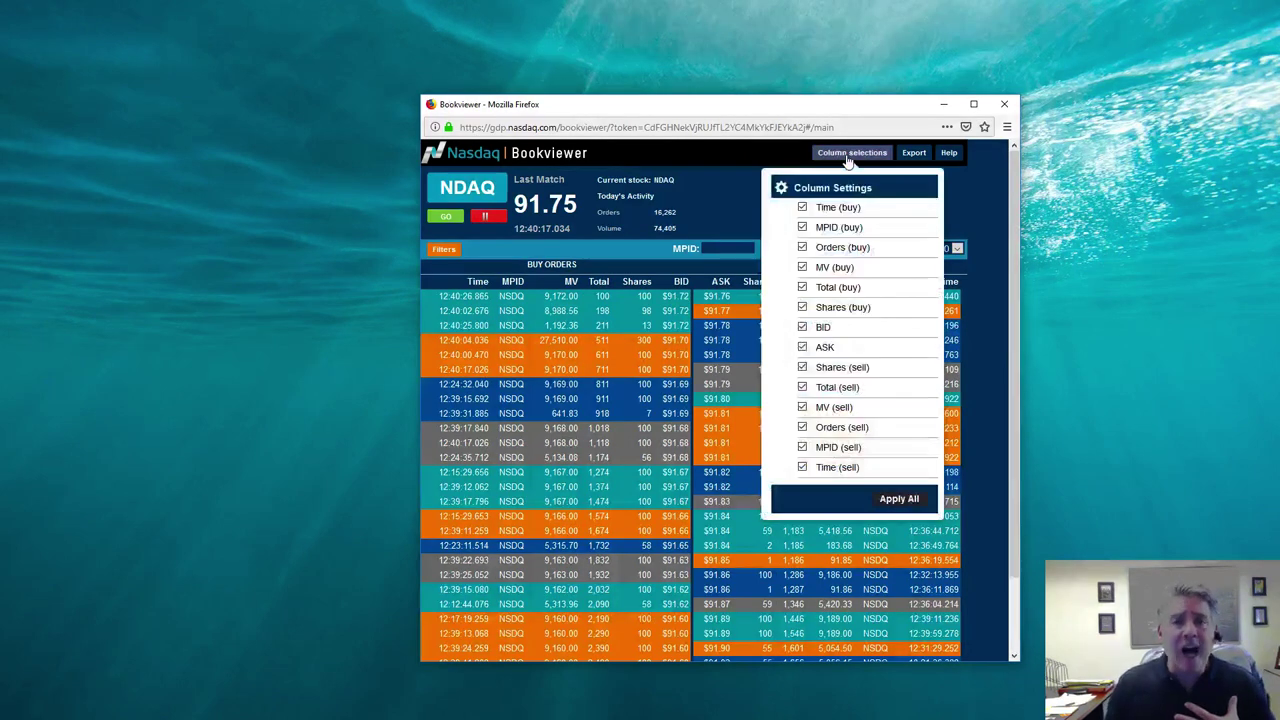
{"action": "left_click", "coordinate": [802, 208]}
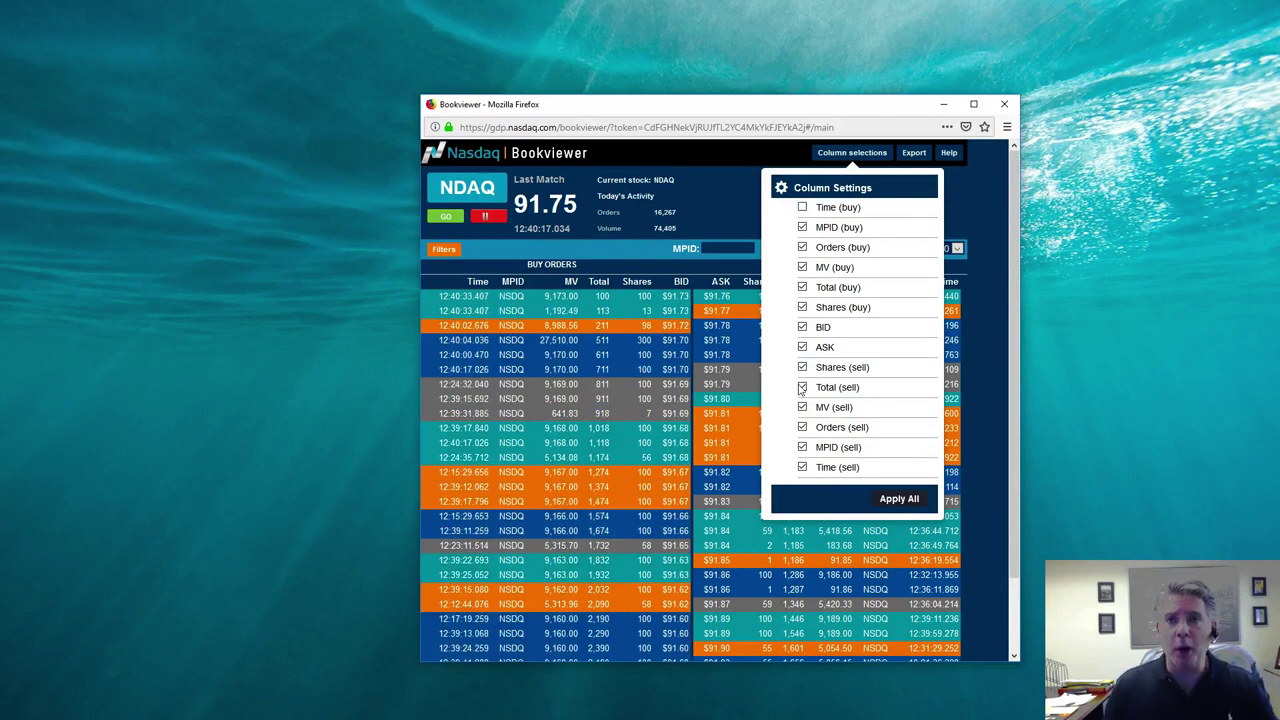
{"action": "left_click", "coordinate": [802, 467]}
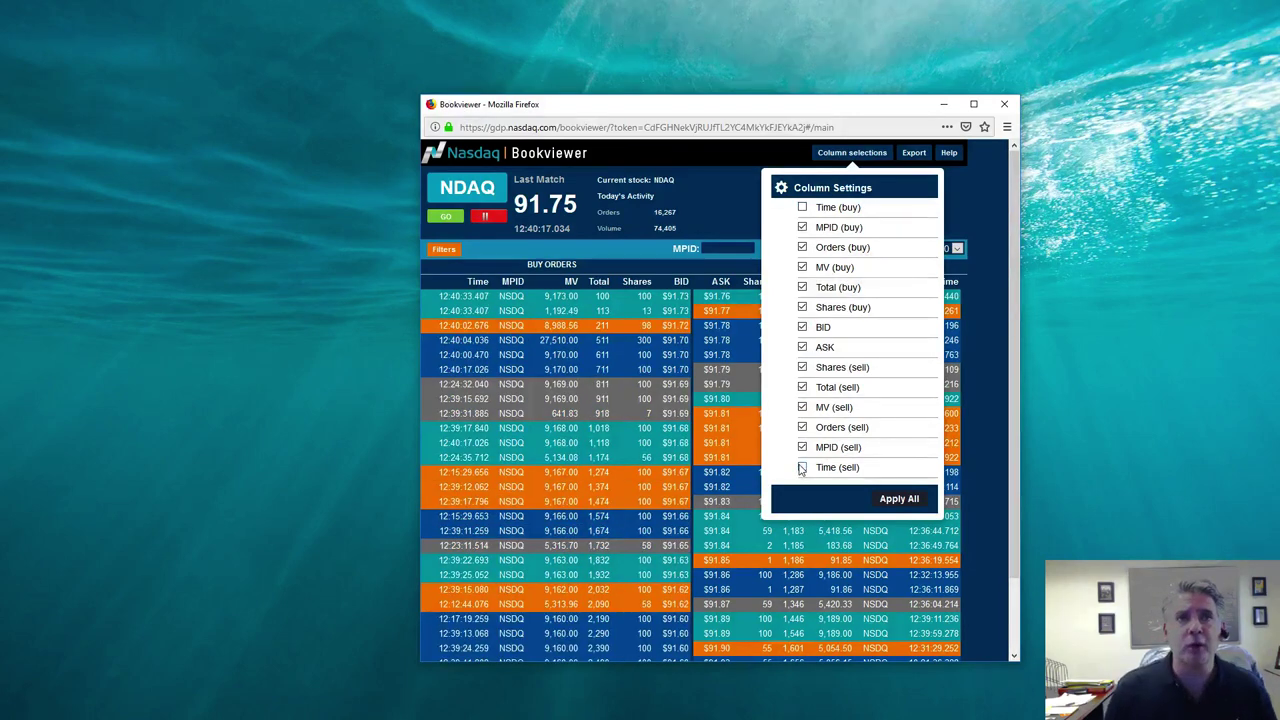
{"action": "left_click", "coordinate": [802, 228]}
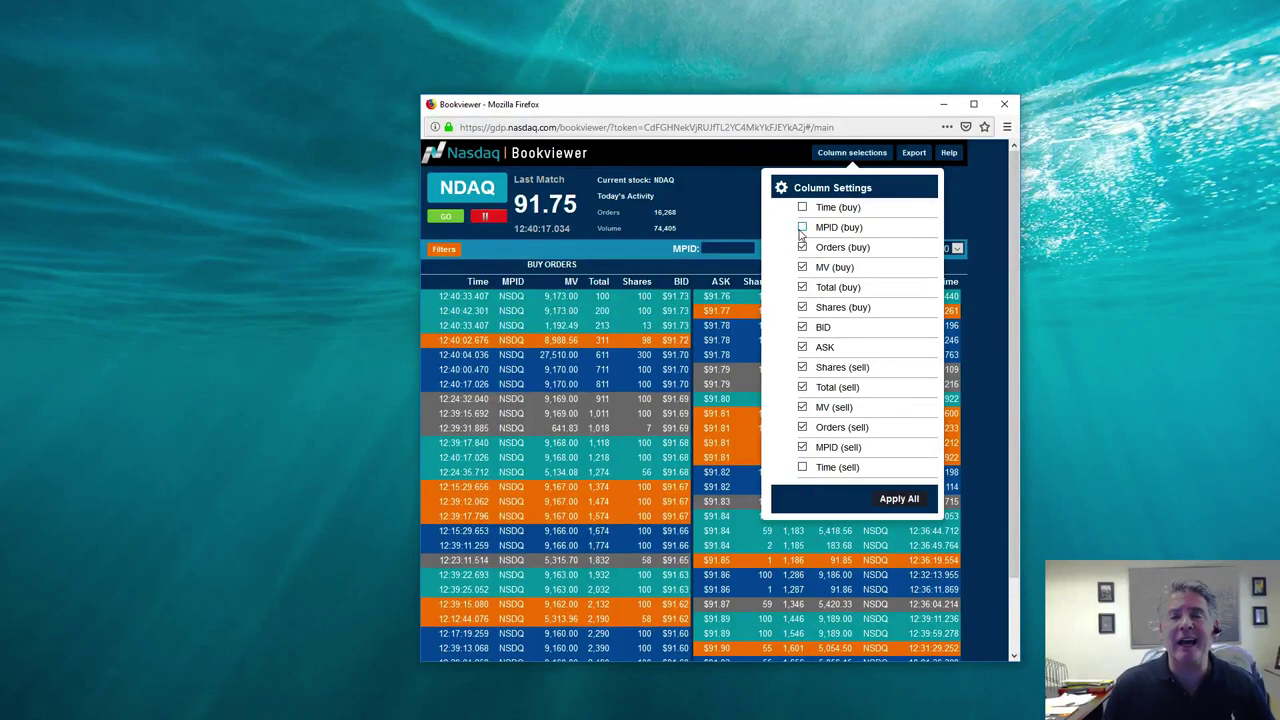
{"action": "left_click", "coordinate": [803, 448]}
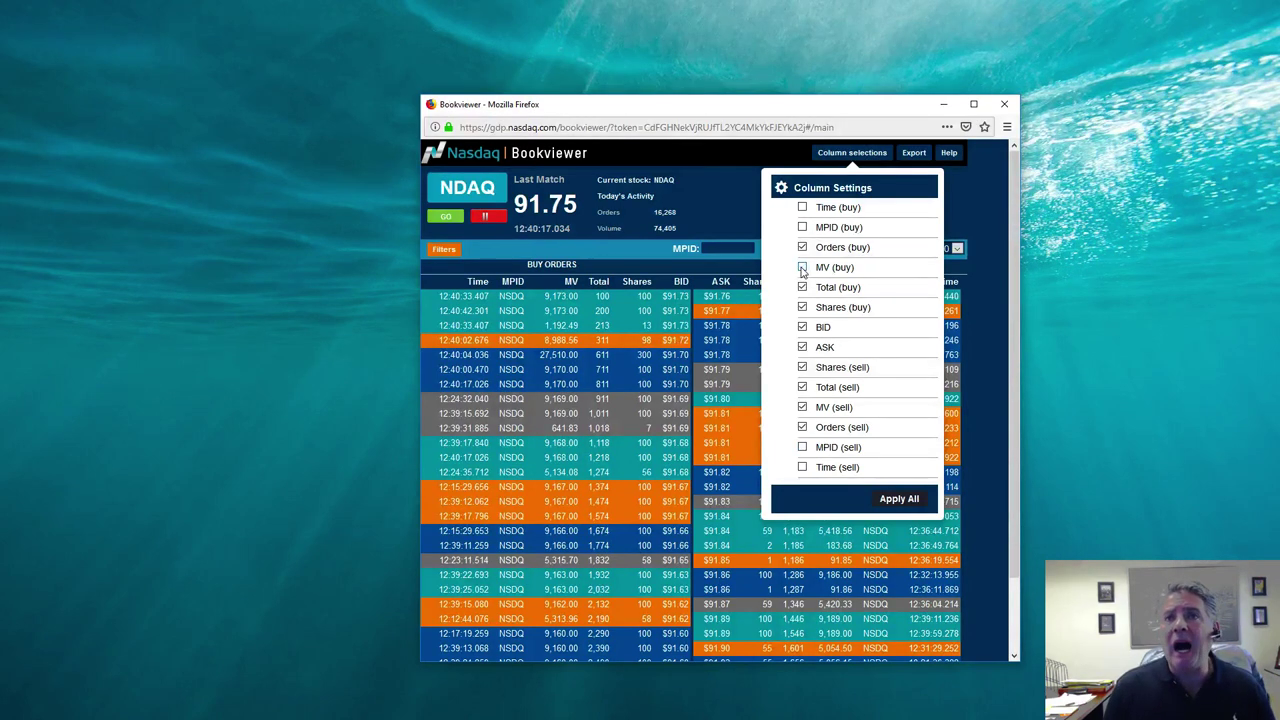
{"action": "left_click", "coordinate": [802, 268]}
{"action": "left_click", "coordinate": [802, 408]}
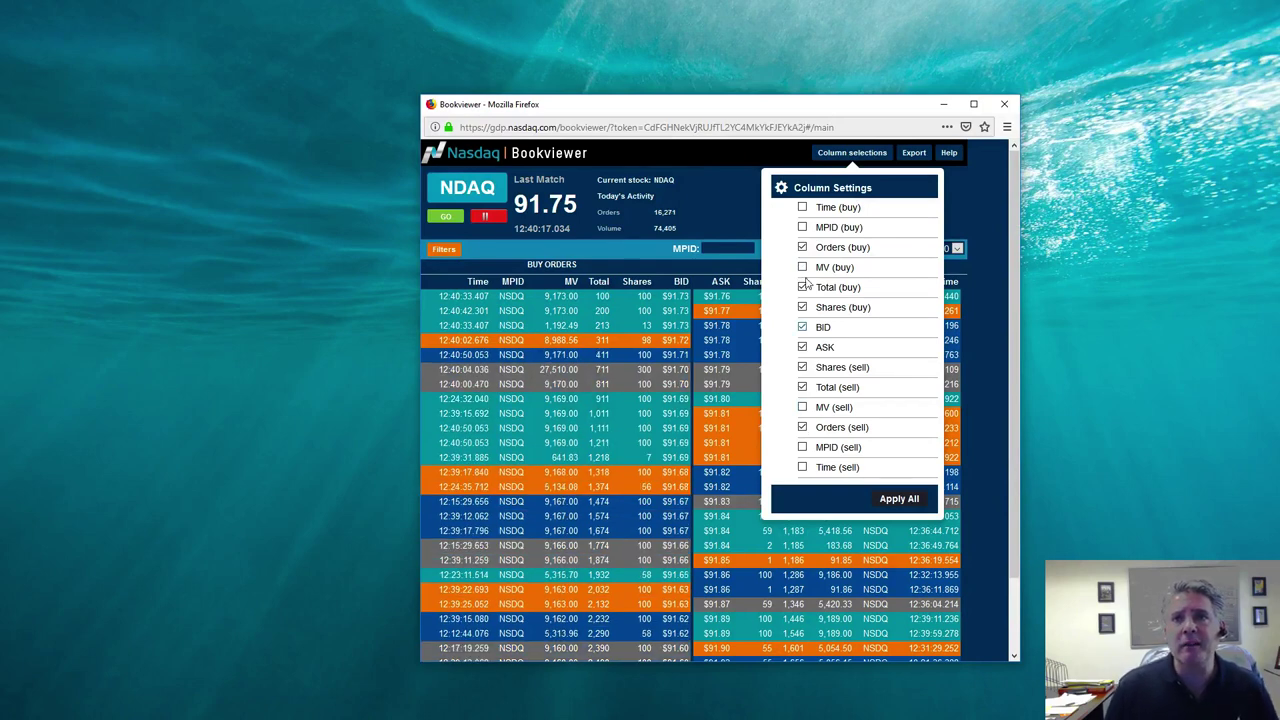
{"action": "left_click", "coordinate": [899, 499]}
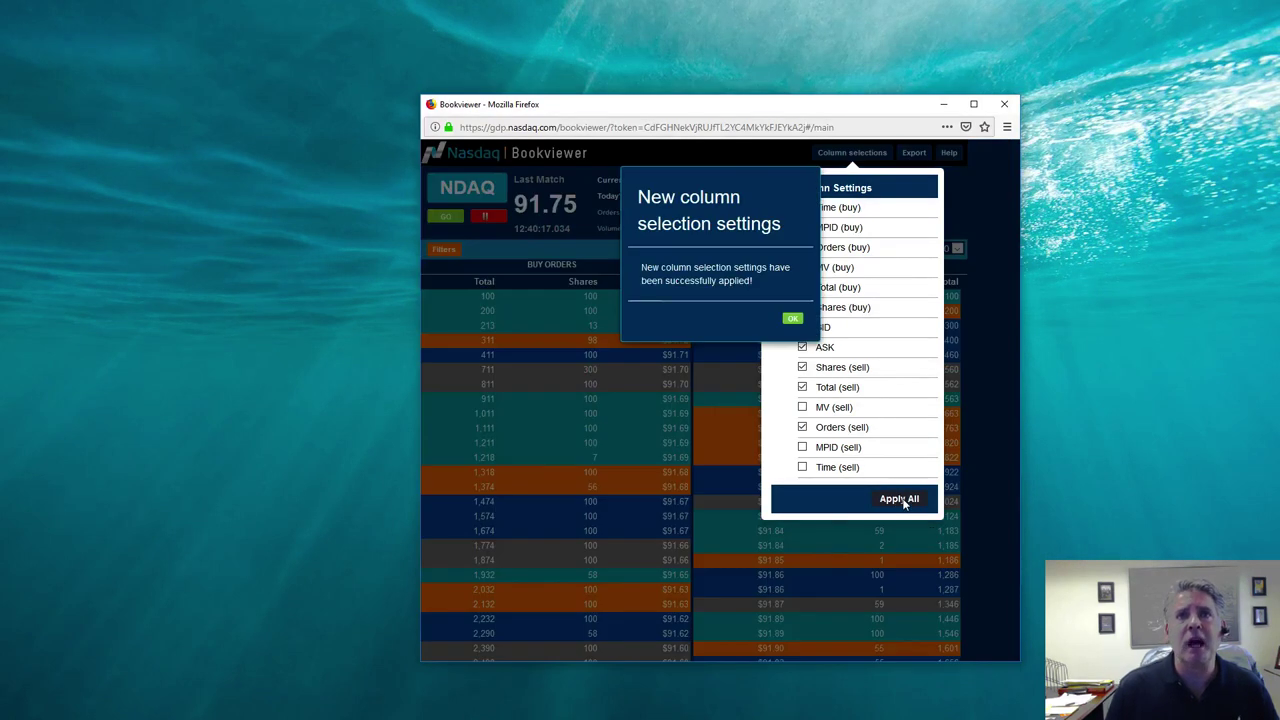
{"action": "left_click", "coordinate": [791, 319]}
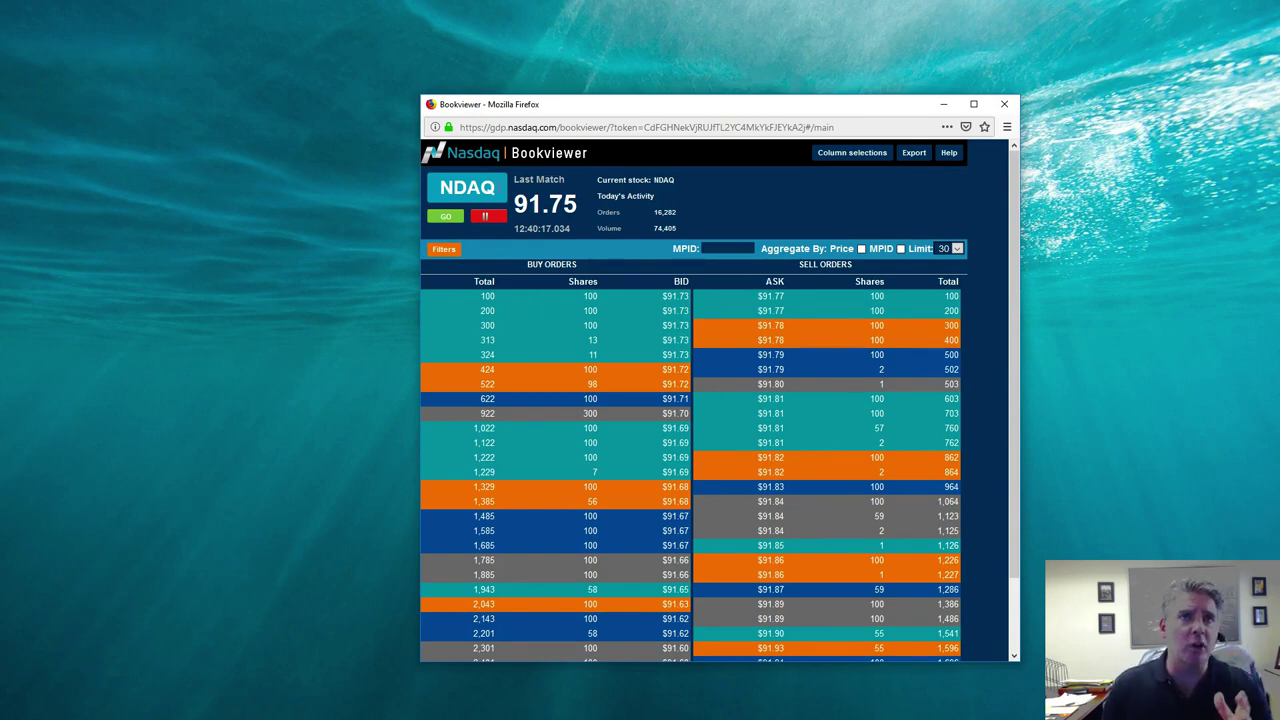
Load the order book for stock JD and aggregate its orders by price.
{"action": "left_click", "coordinate": [467, 188]}
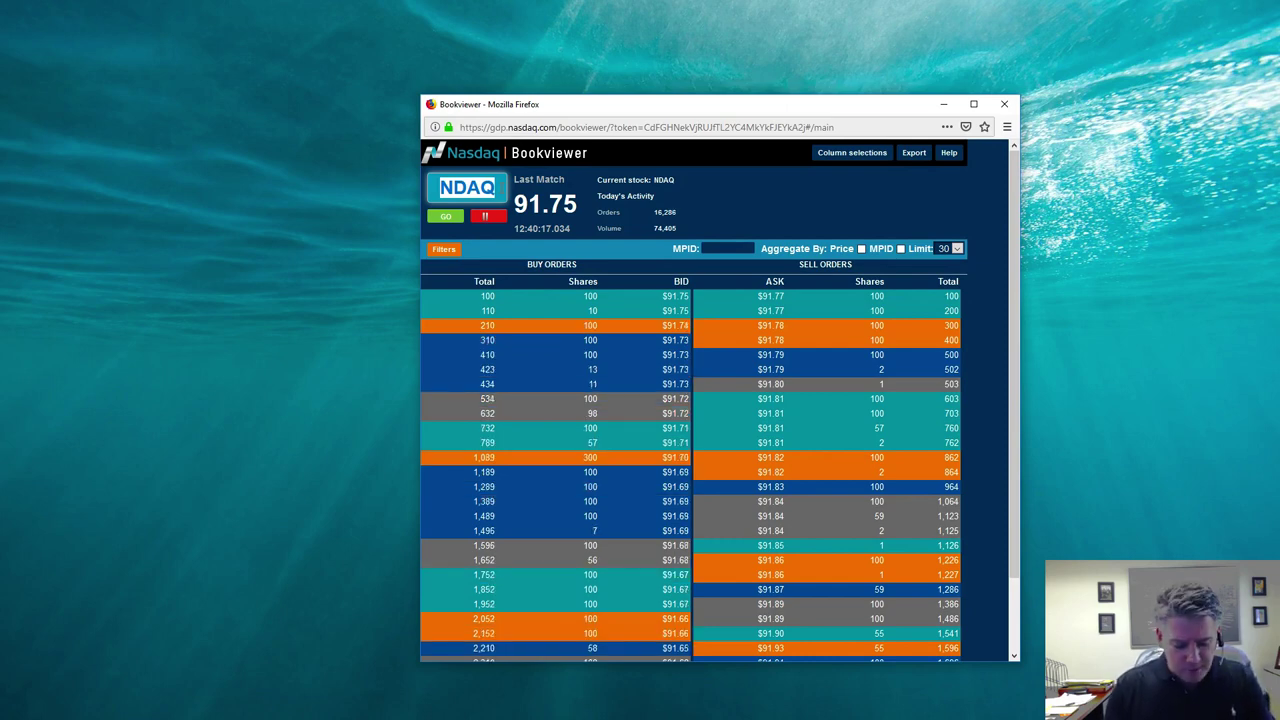
{"action": "type", "text": "JD"}
{"action": "key", "text": "Return"}
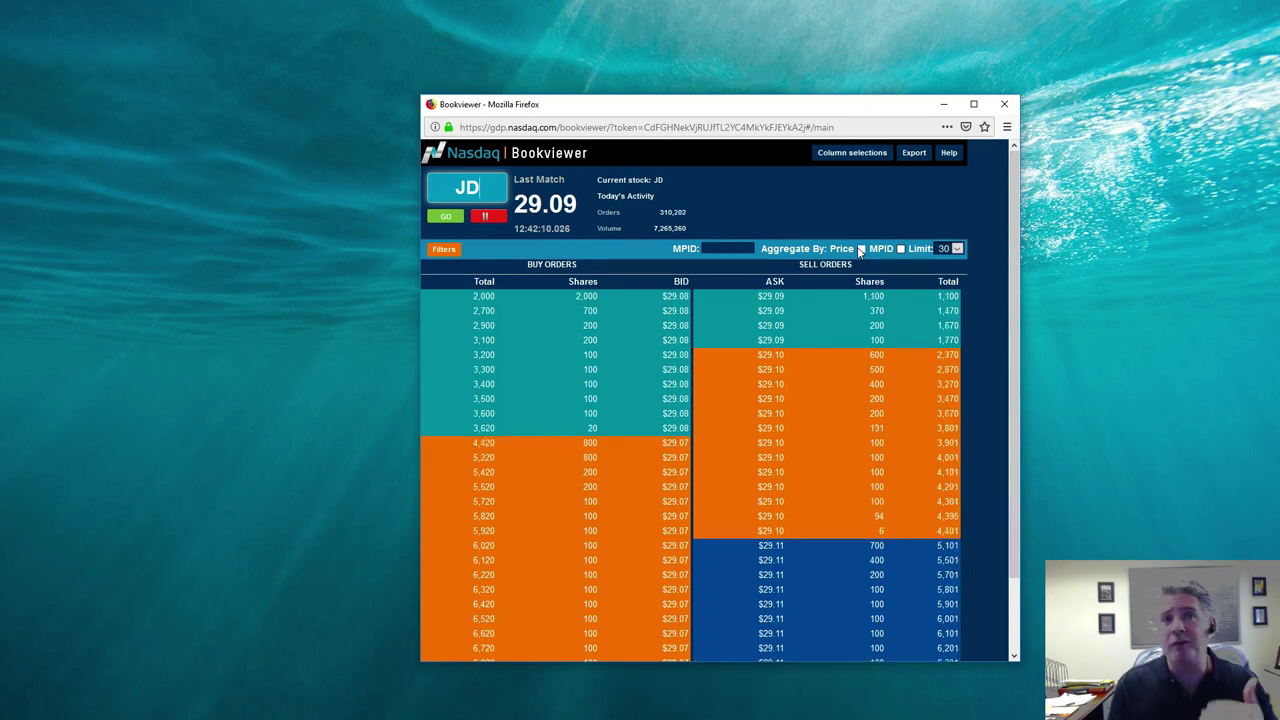
{"action": "left_click", "coordinate": [860, 249]}
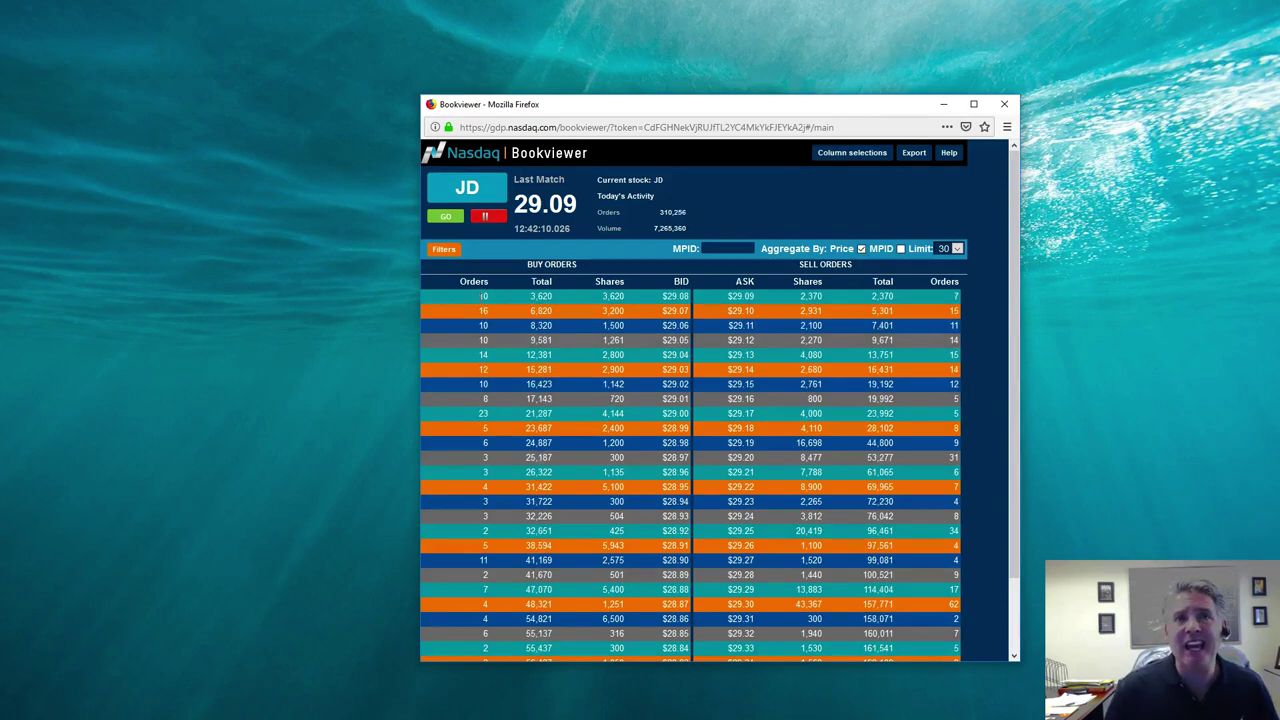
Remove the Total columns from both the buy and sell sides, apply the settings and close the column settings.
{"action": "left_click", "coordinate": [851, 152]}
{"action": "left_click", "coordinate": [802, 288]}
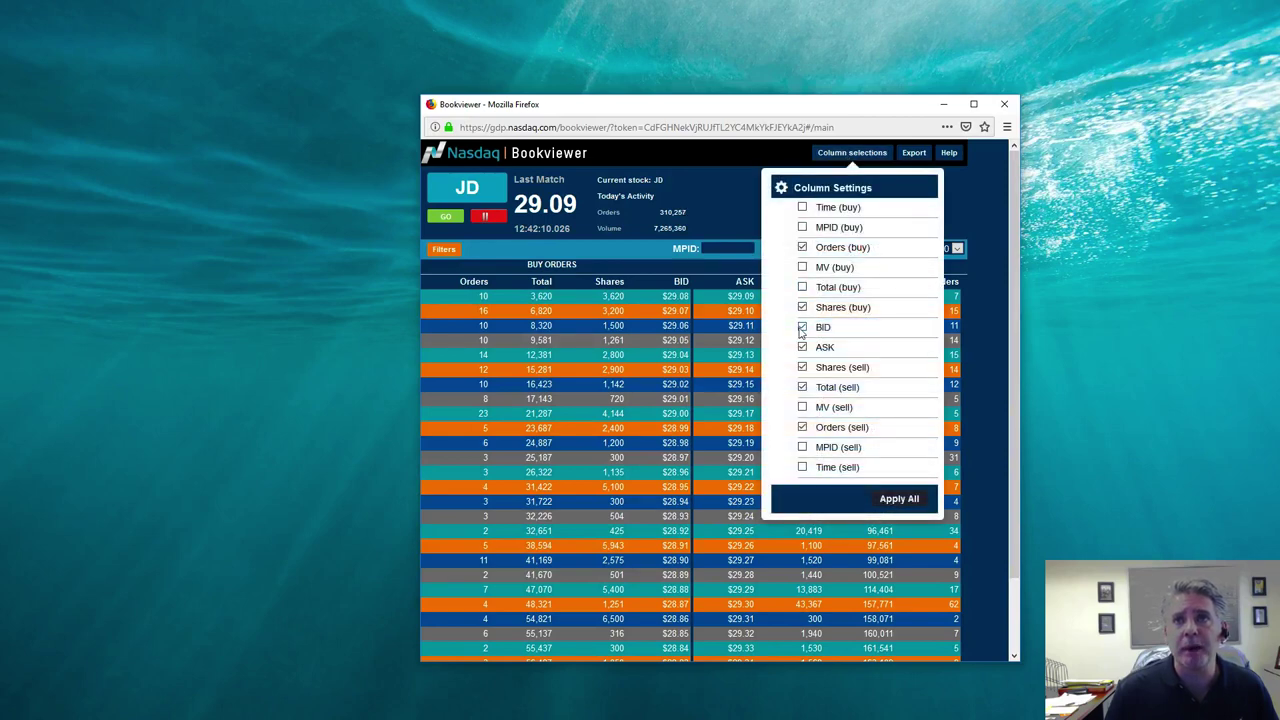
{"action": "left_click", "coordinate": [802, 388]}
{"action": "left_click", "coordinate": [891, 503]}
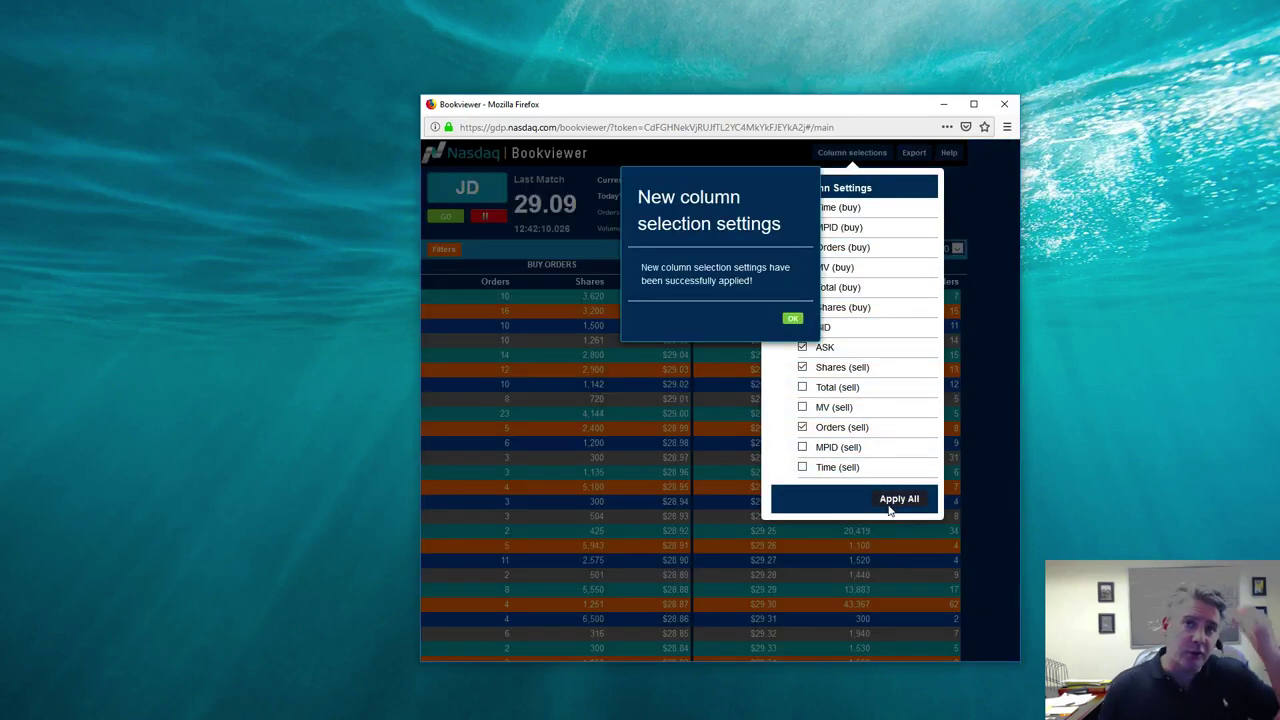
{"action": "left_click", "coordinate": [790, 320]}
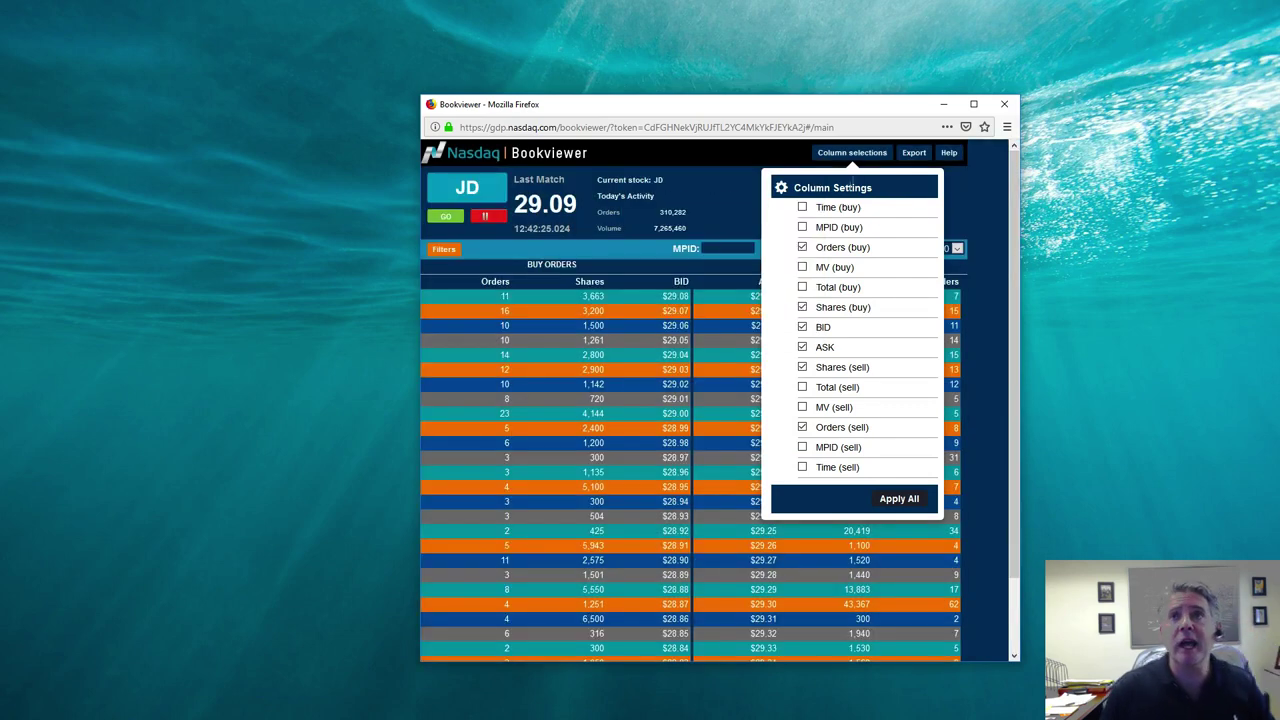
{"action": "left_click", "coordinate": [838, 152]}
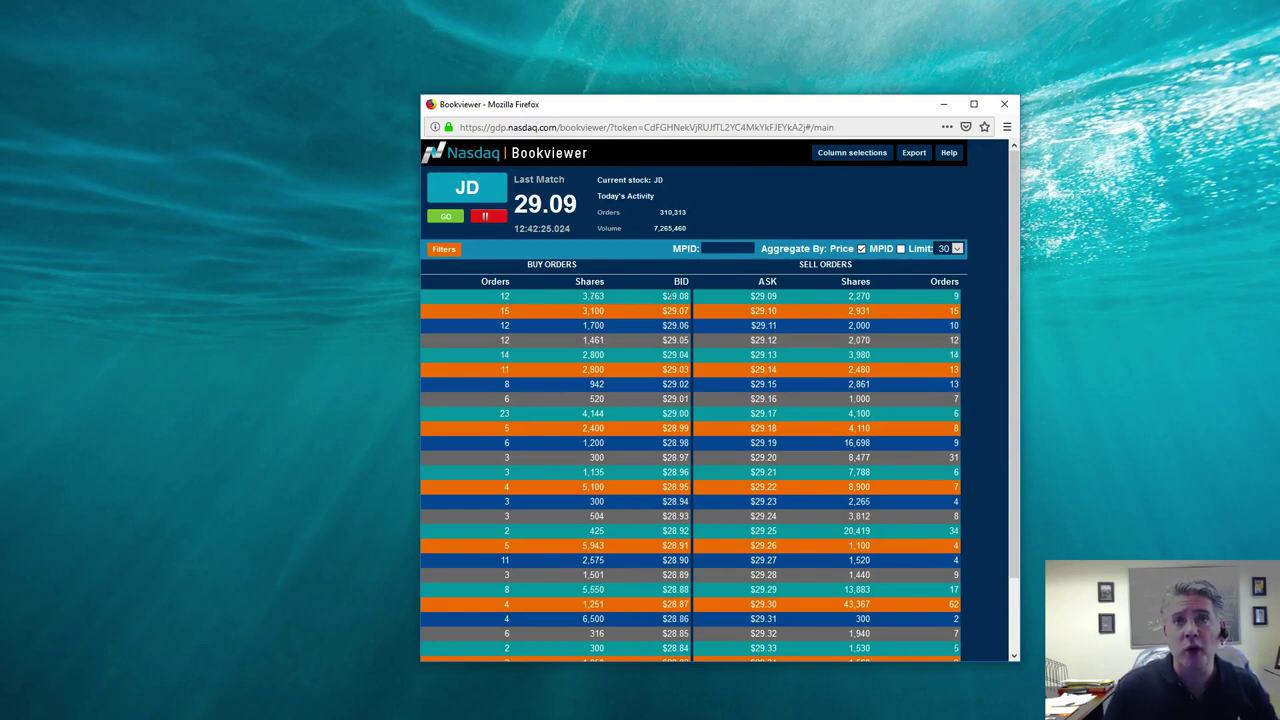
Turn price aggregation off and back on to compare individual JD orders with the aggregated book.
{"action": "left_click", "coordinate": [861, 249]}
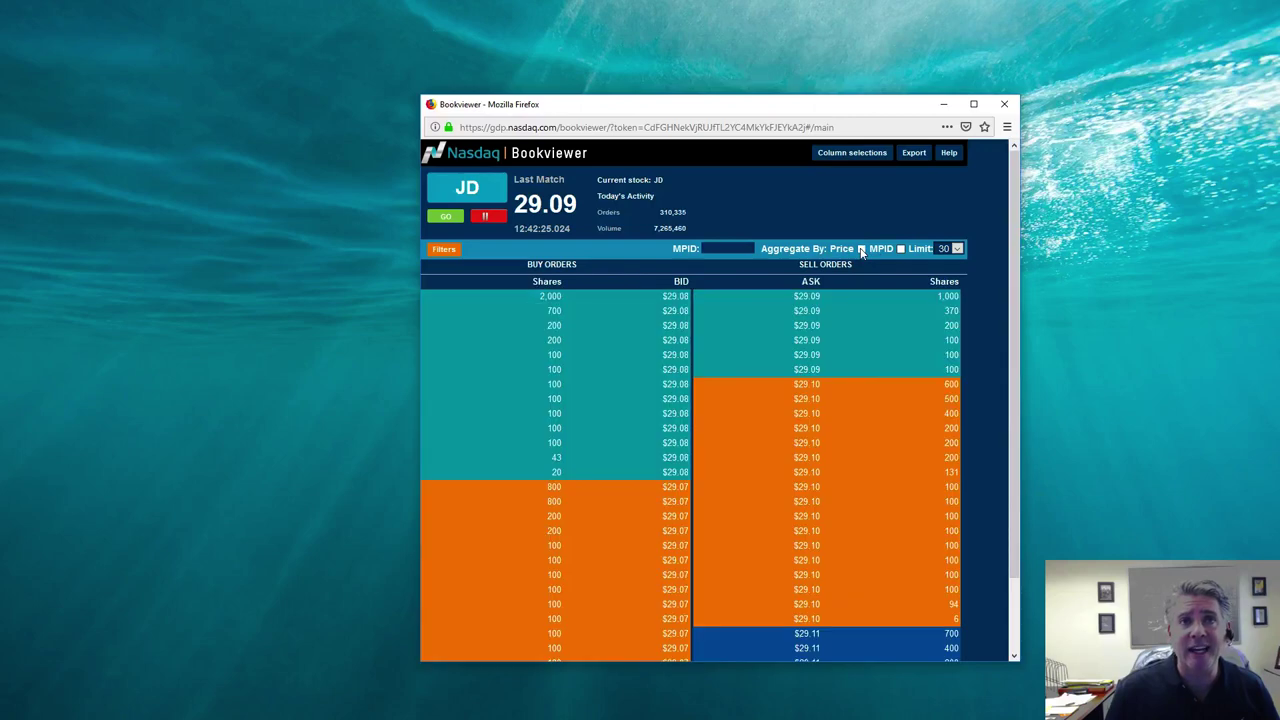
{"action": "left_click", "coordinate": [861, 249]}
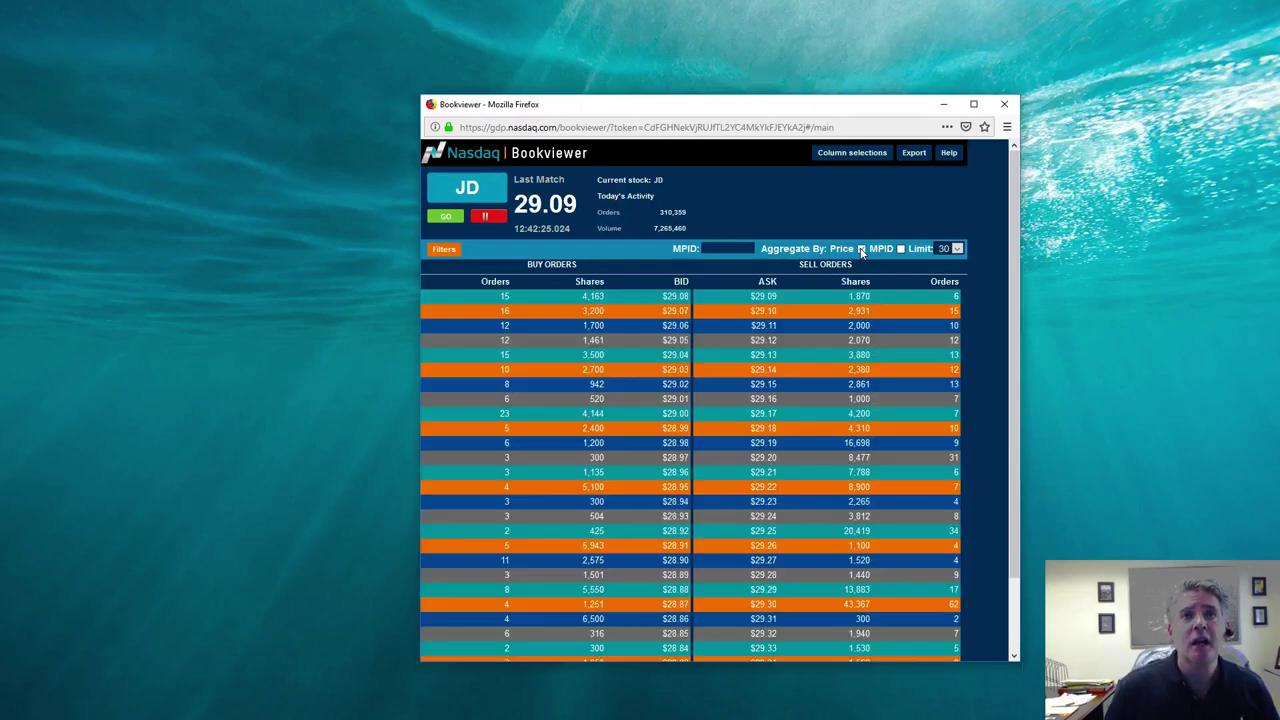